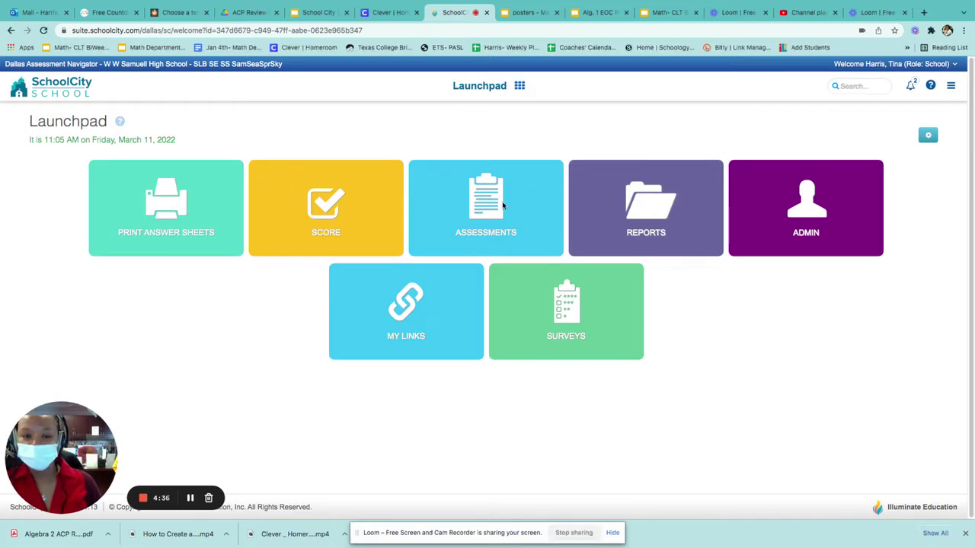
- From the Launchpad Assessments tile, choose Create Assessment to list AKO, ExamView, Express, Item Bank and Performance Based
click(474, 210)
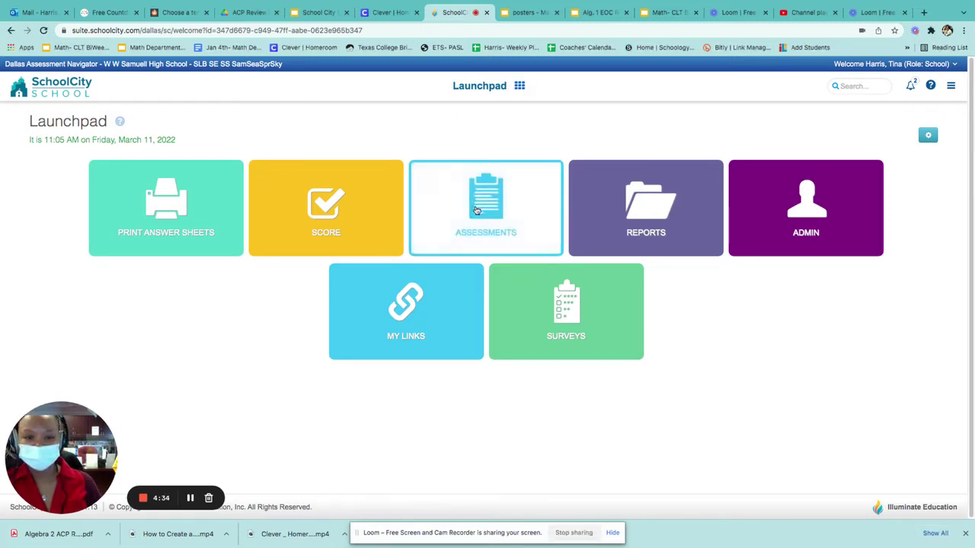
click(473, 201)
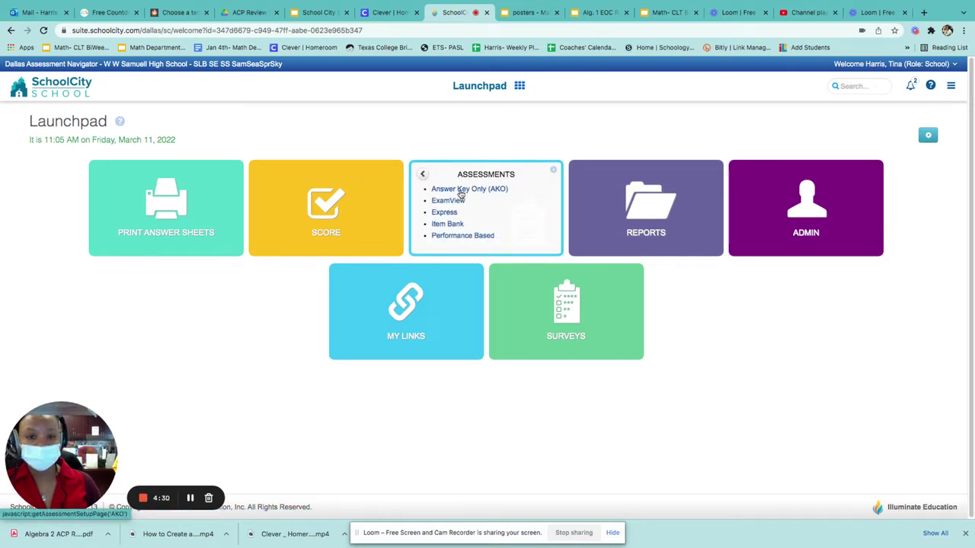
- Start an Answer Key Only assessment named 'Test2- answer key' with subject Math
click(460, 192)
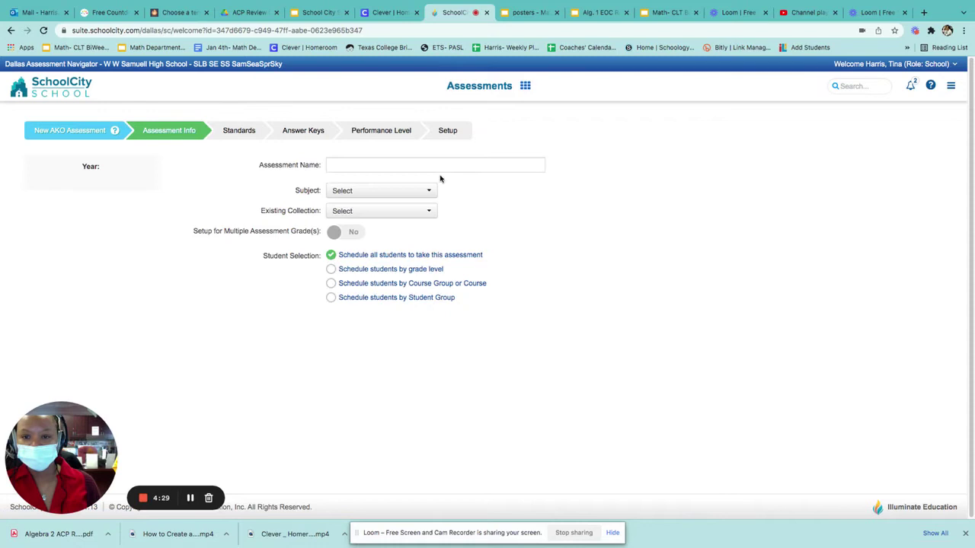
click(440, 172)
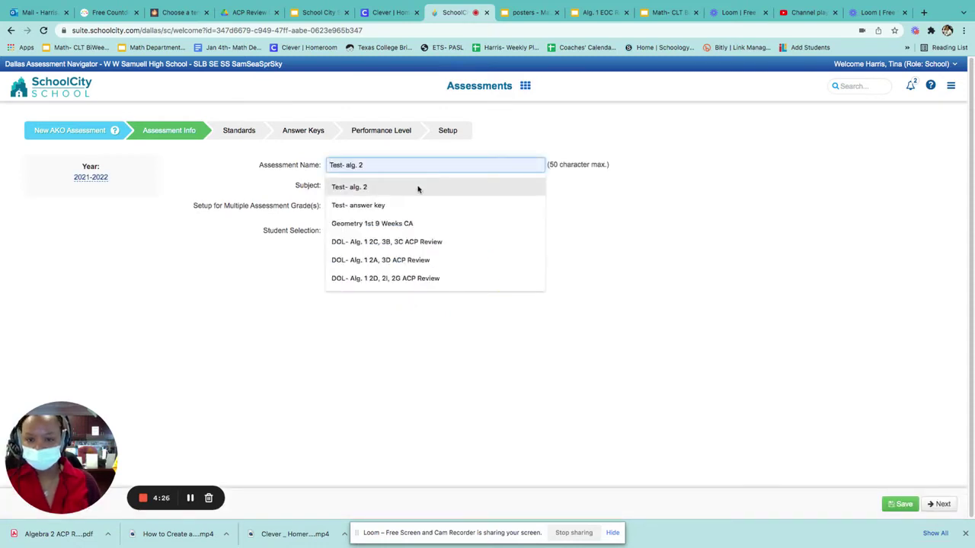
click(425, 205)
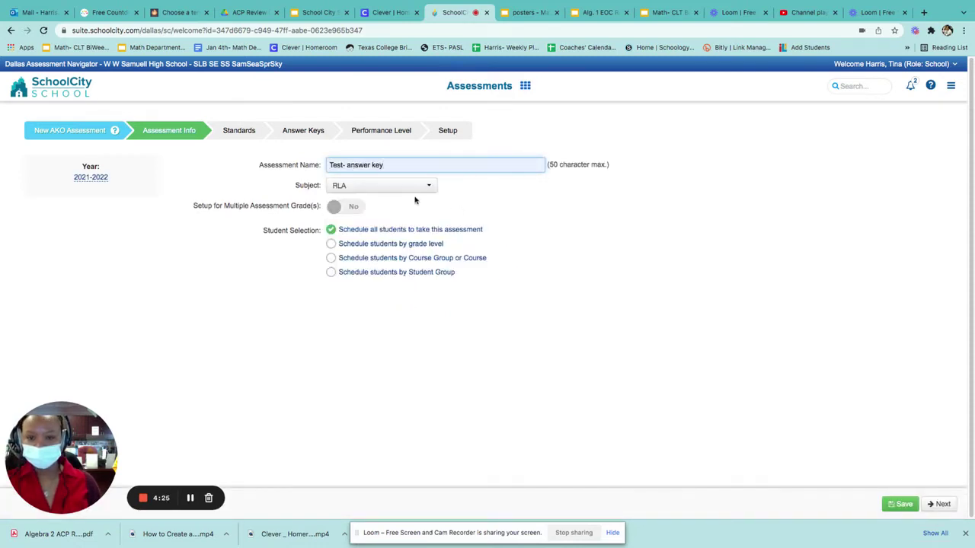
click(410, 189)
click(404, 214)
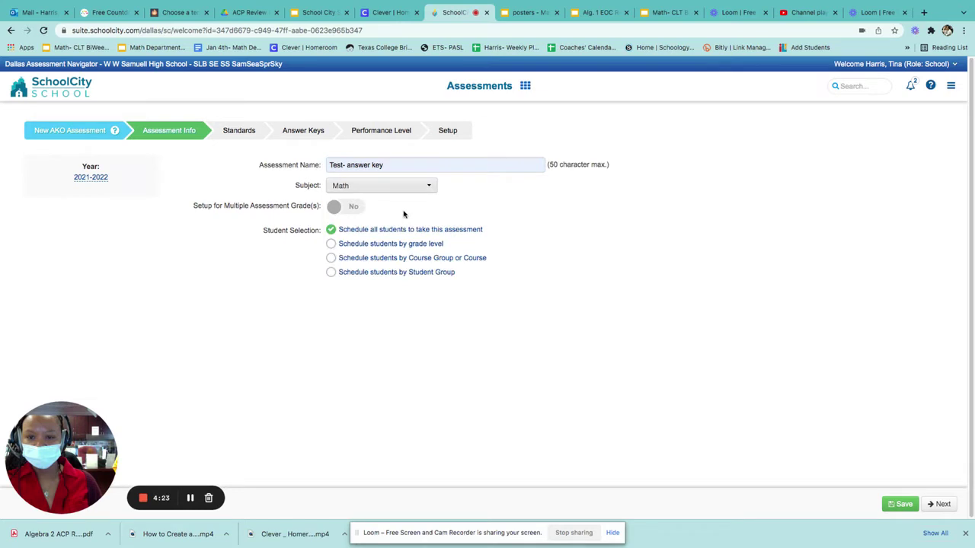
click(344, 166)
text(2)
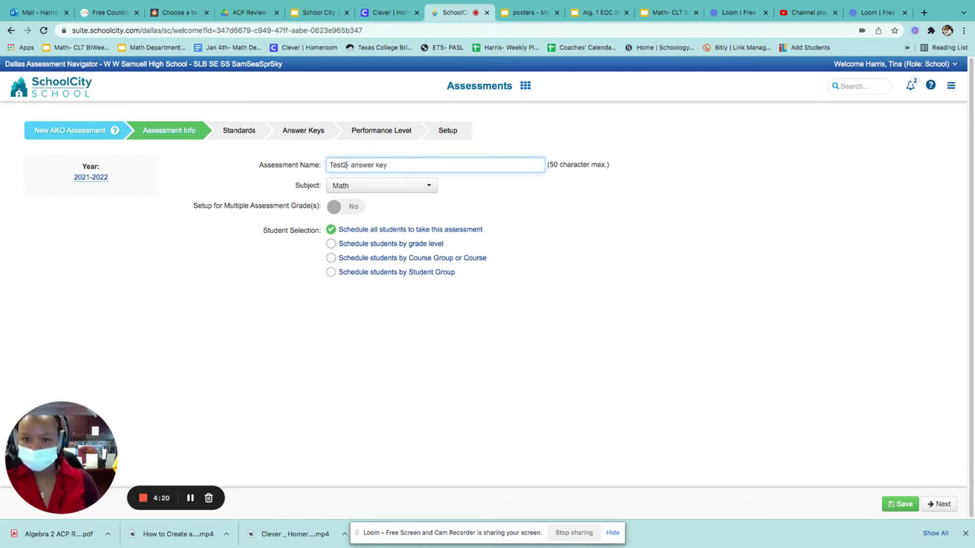
- Schedule the assessment by course group for ACP Algebra II 21-22
click(331, 257)
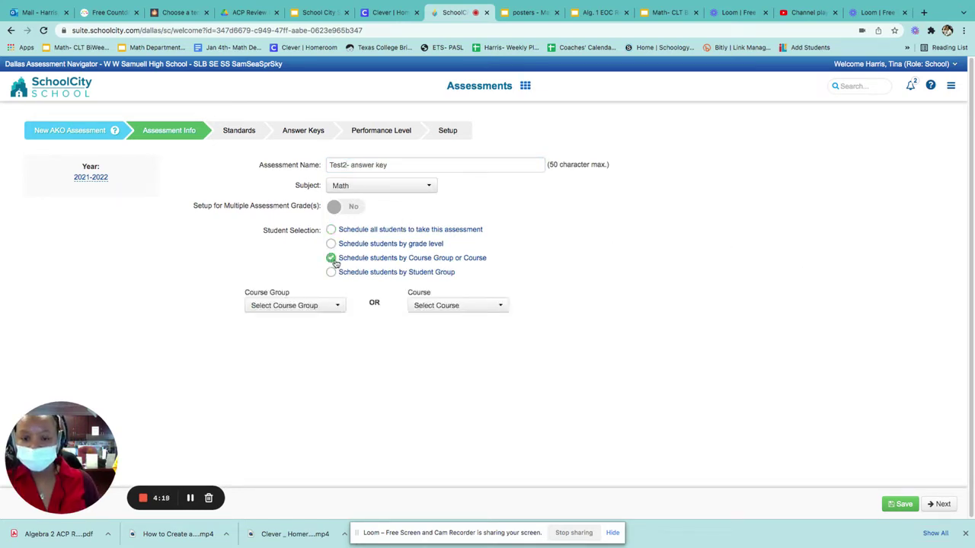
click(283, 308)
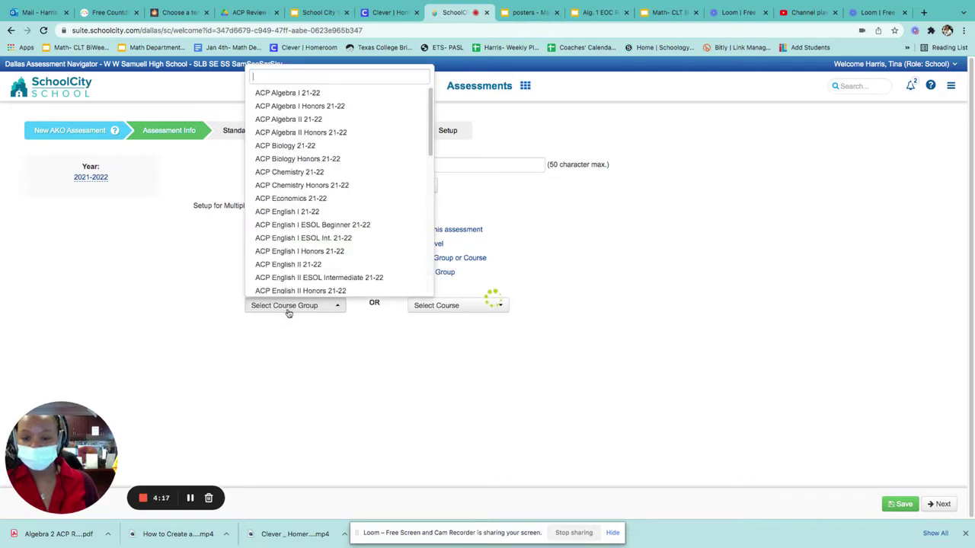
click(325, 118)
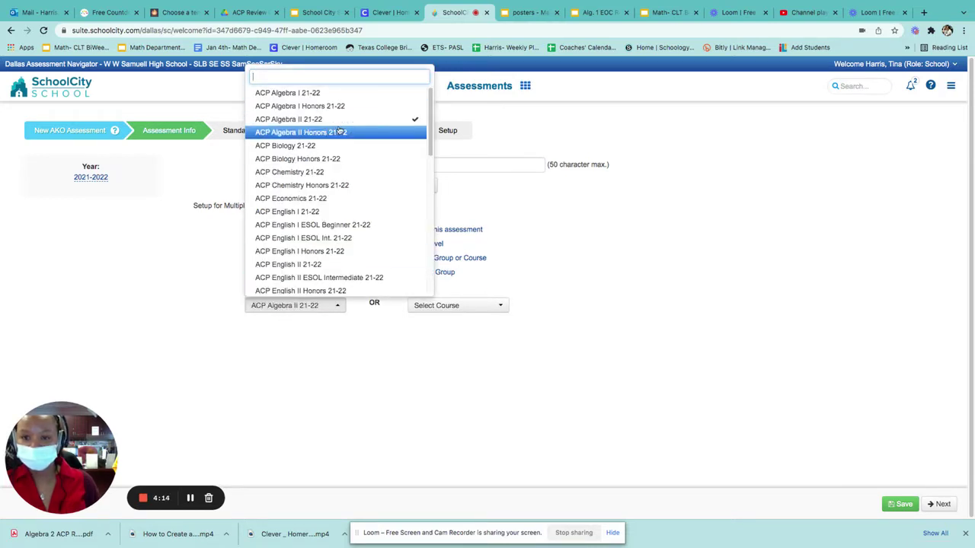
click(606, 250)
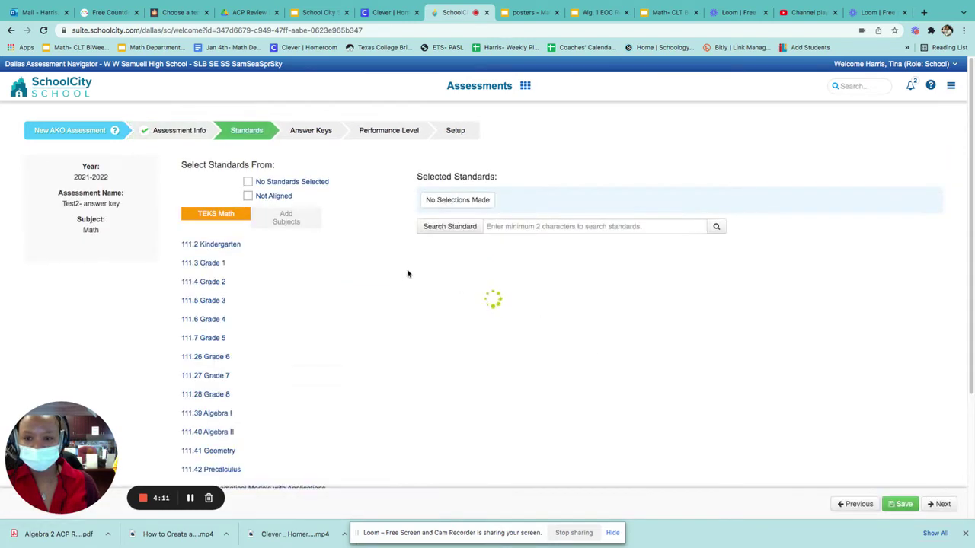
- Check A2.3(A) and A2.3(B) under 111.40 Algebra II Systems of equations and inequalities, then continue
click(221, 431)
scroll(391, 474, down, 3)
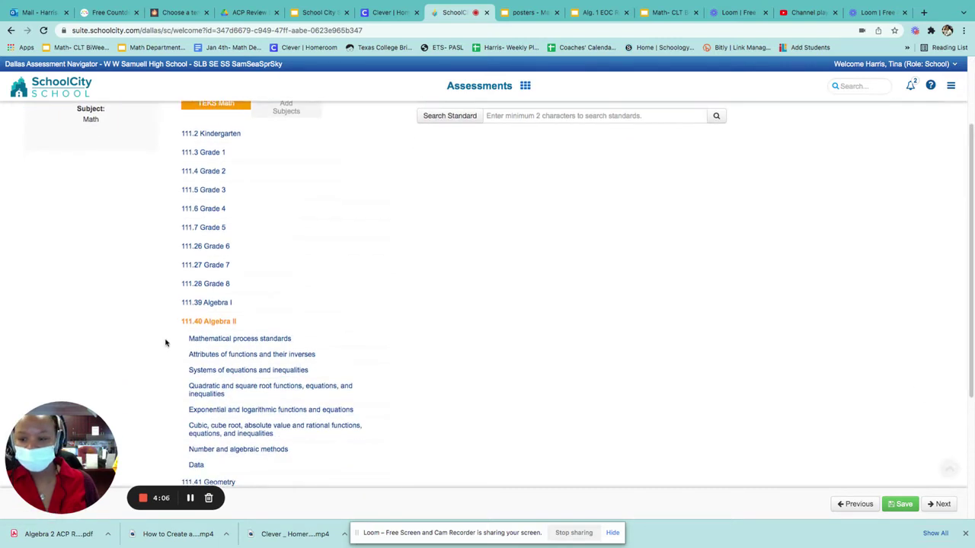
click(219, 373)
click(438, 166)
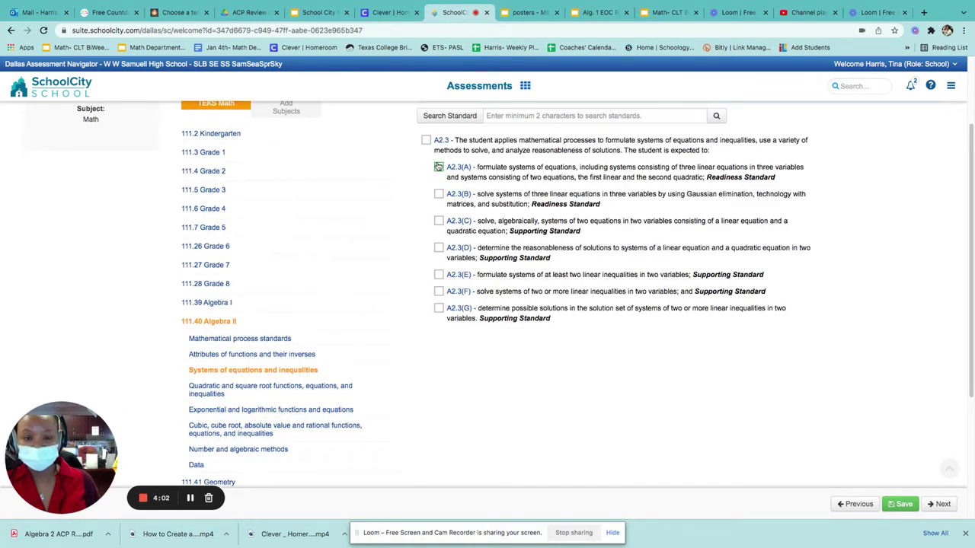
click(438, 195)
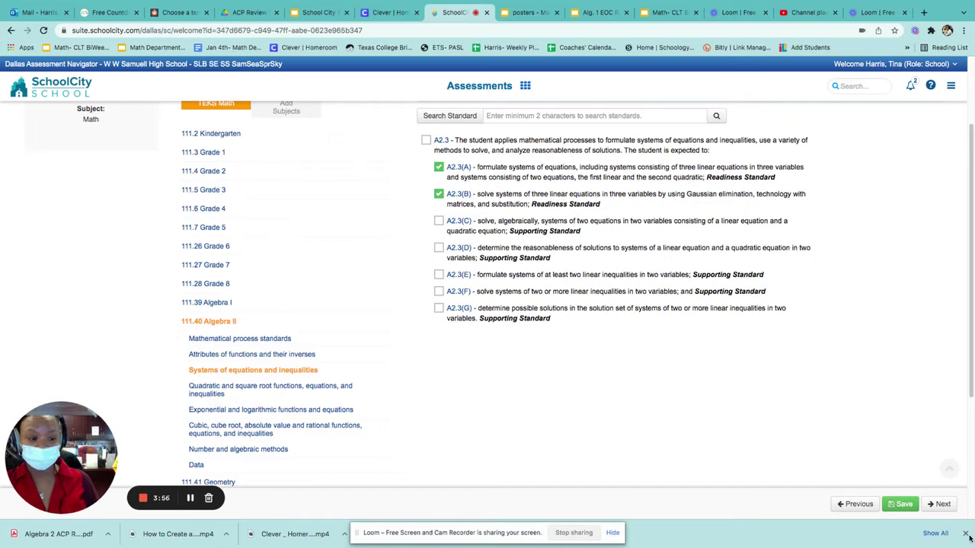
click(947, 504)
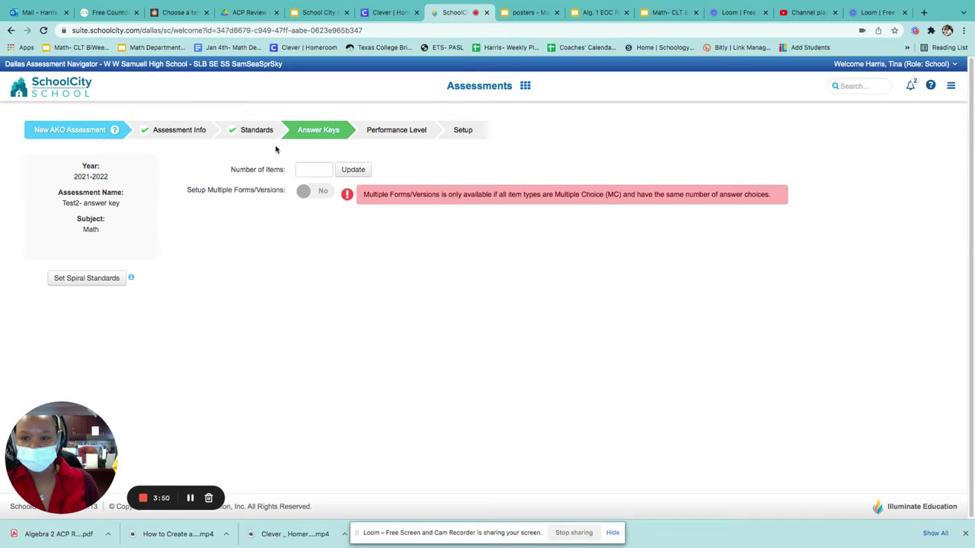
- Create 5 items, keeping item 1 as multiple choice with A,B,C,D labels
click(312, 169)
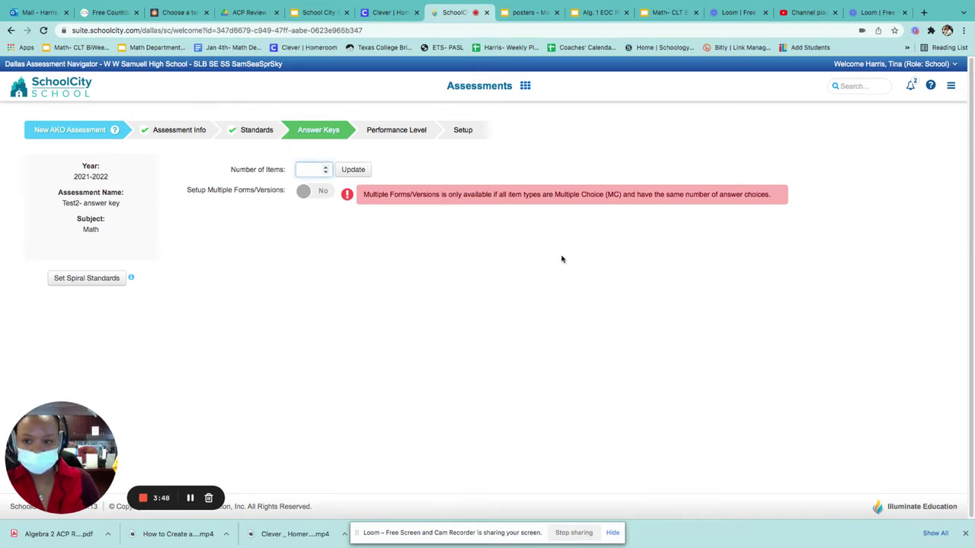
text(5)
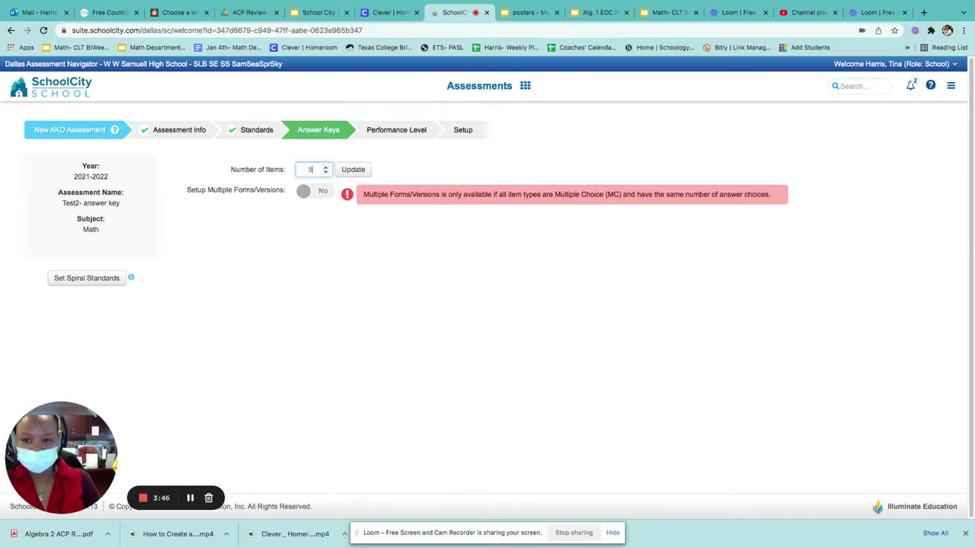
click(361, 171)
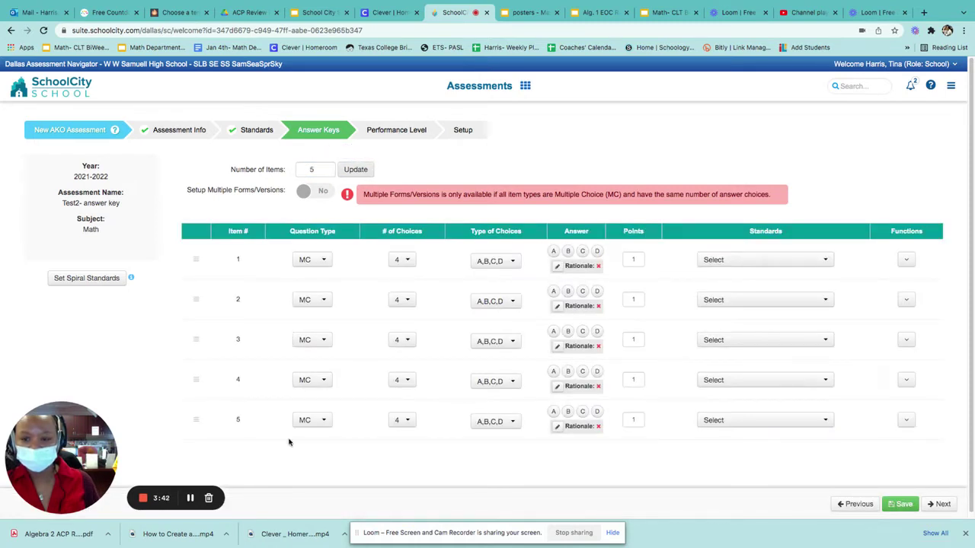
click(314, 260)
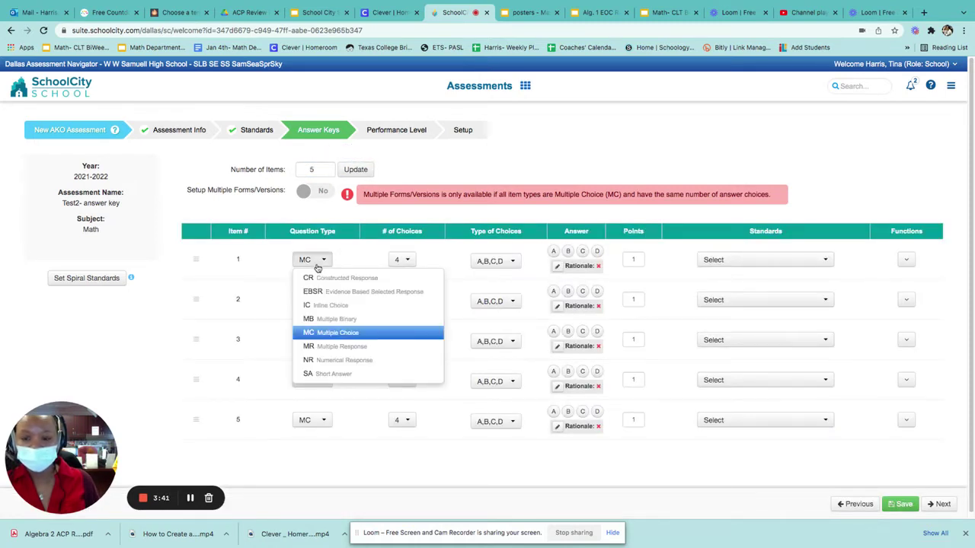
click(329, 337)
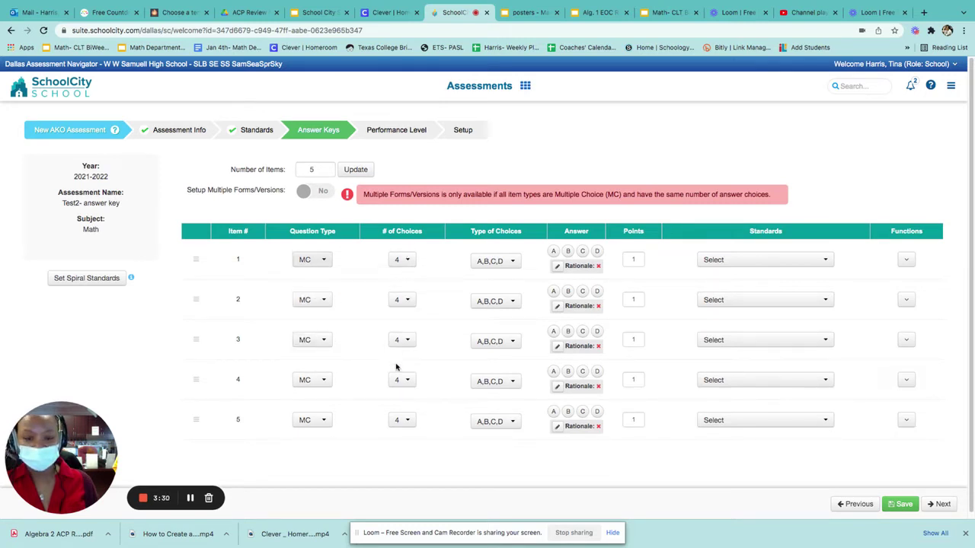
click(510, 262)
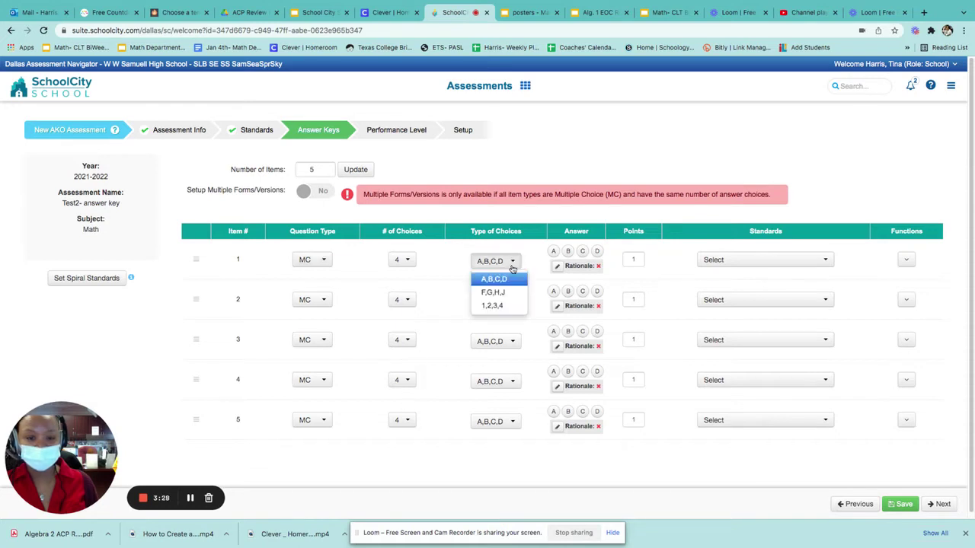
click(533, 259)
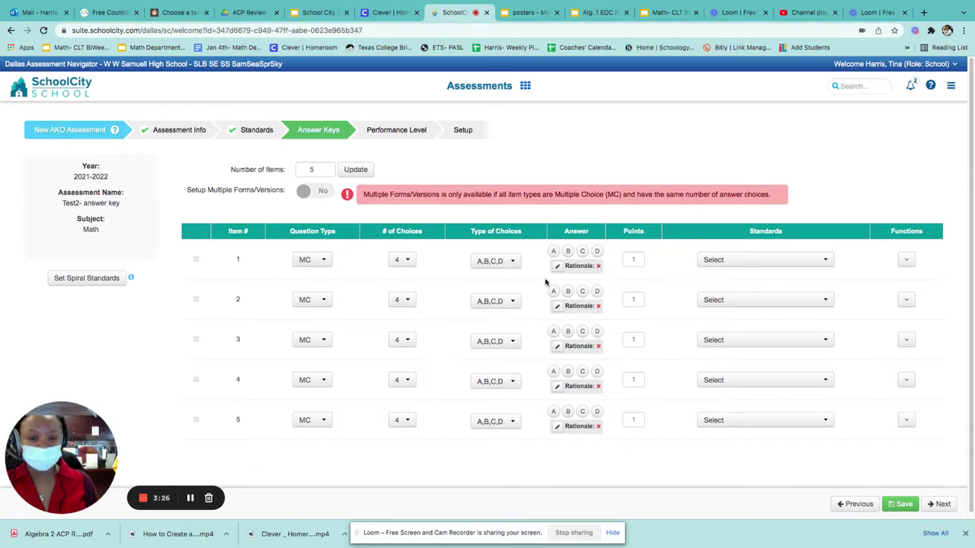
- Key the answers B, C, C, B, D, leaving item 1's rationale empty
click(567, 253)
click(582, 292)
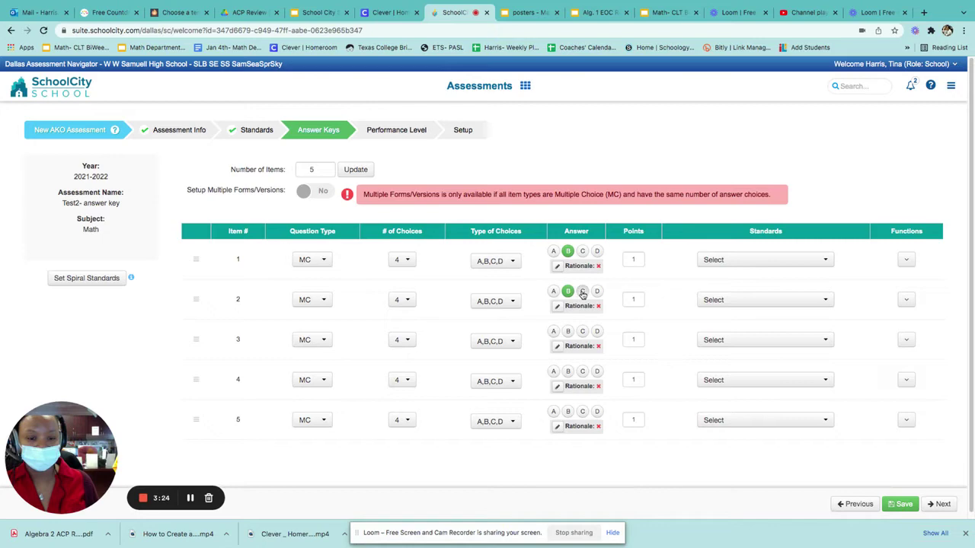
click(583, 331)
click(567, 372)
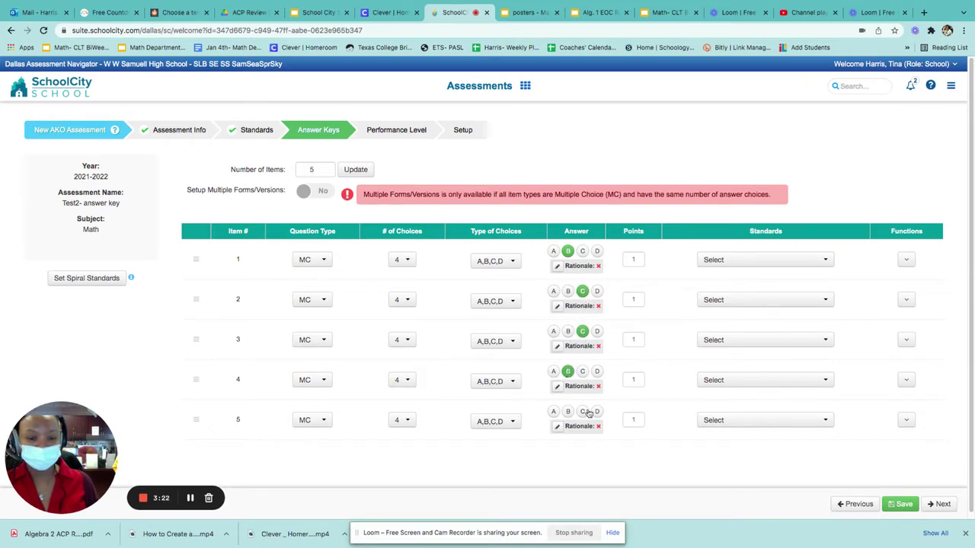
click(597, 412)
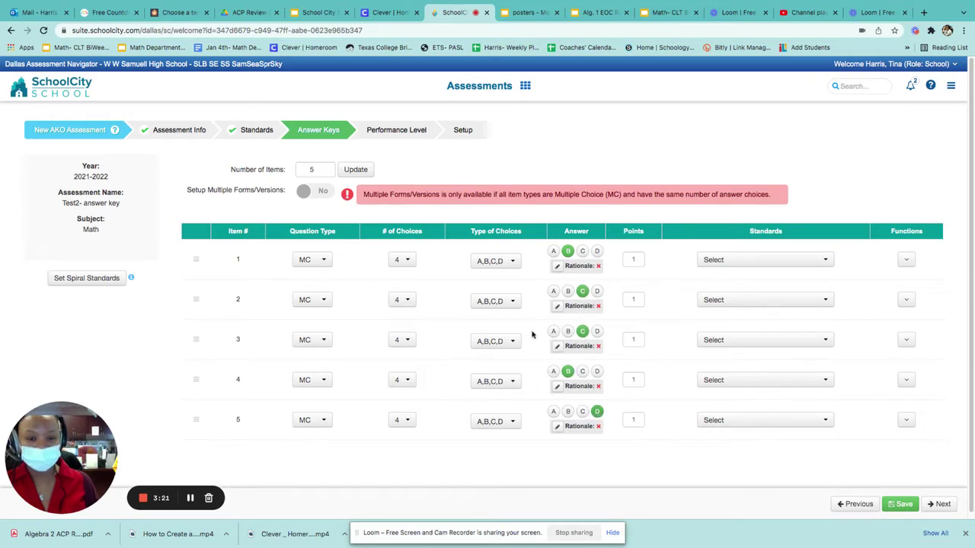
click(558, 268)
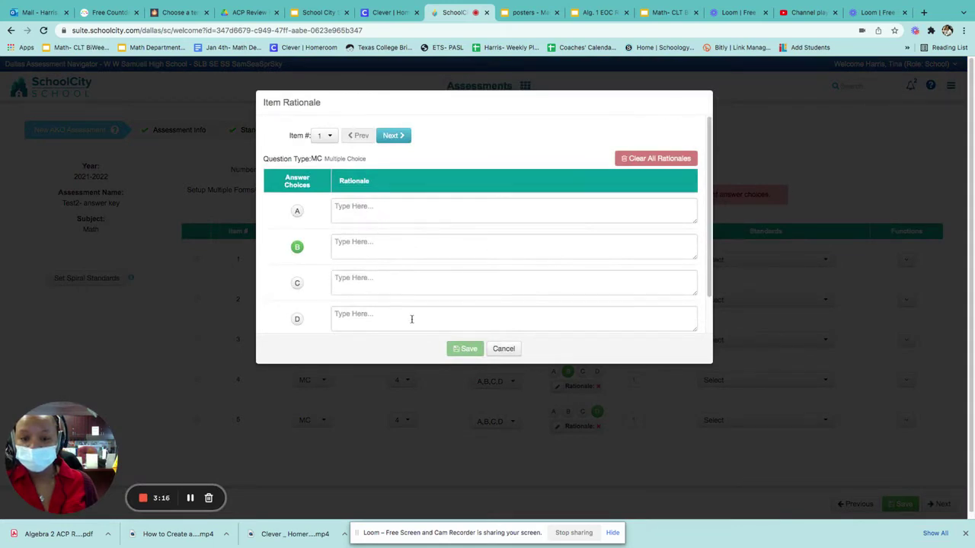
click(517, 351)
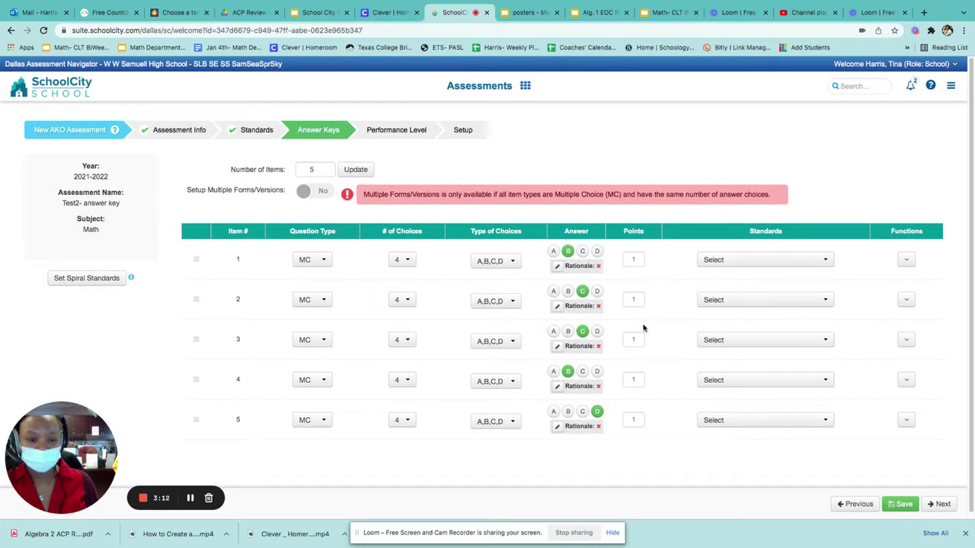
- In each item's Standards dropdown, pick A2.3(A) for items 1–2 and A2.3(B) for items 3, 4, 5
click(769, 263)
click(763, 277)
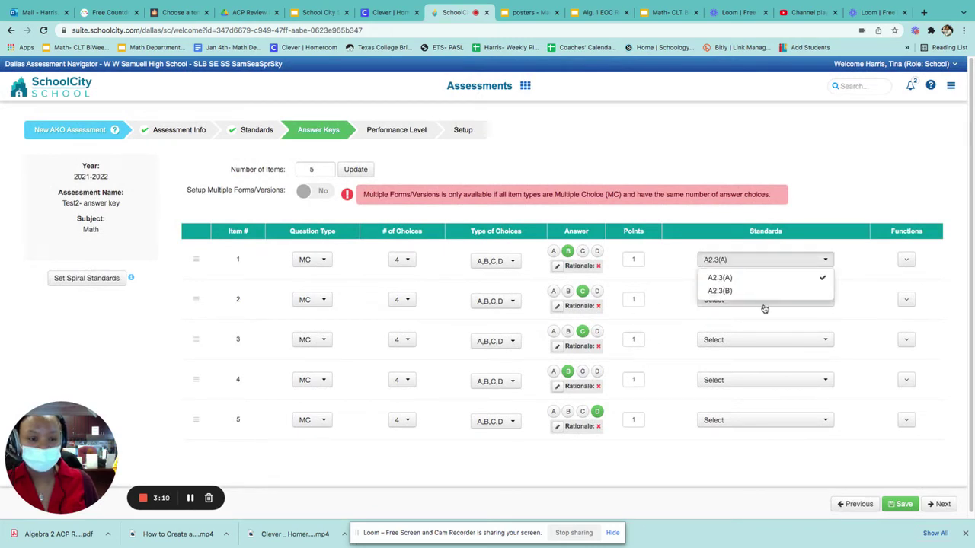
click(760, 304)
click(747, 317)
click(739, 341)
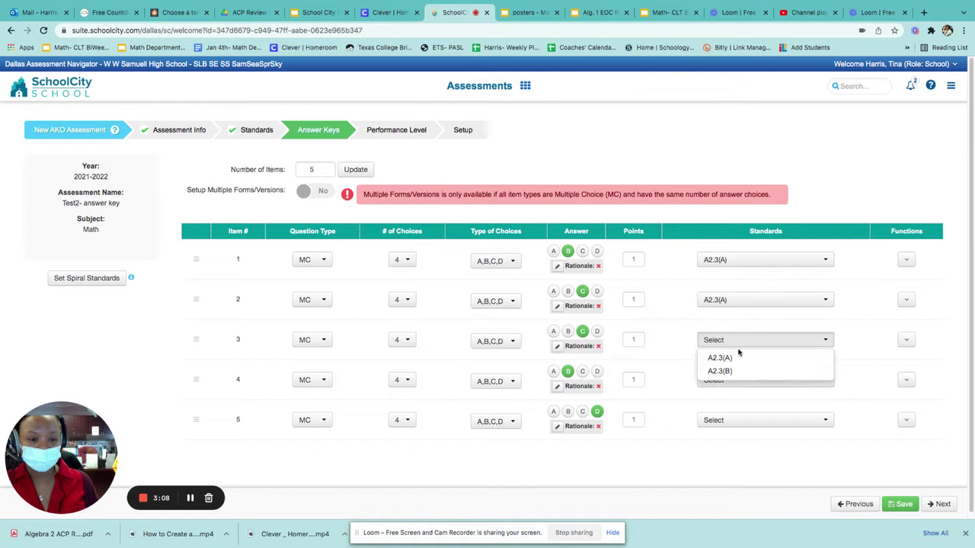
click(740, 372)
click(745, 385)
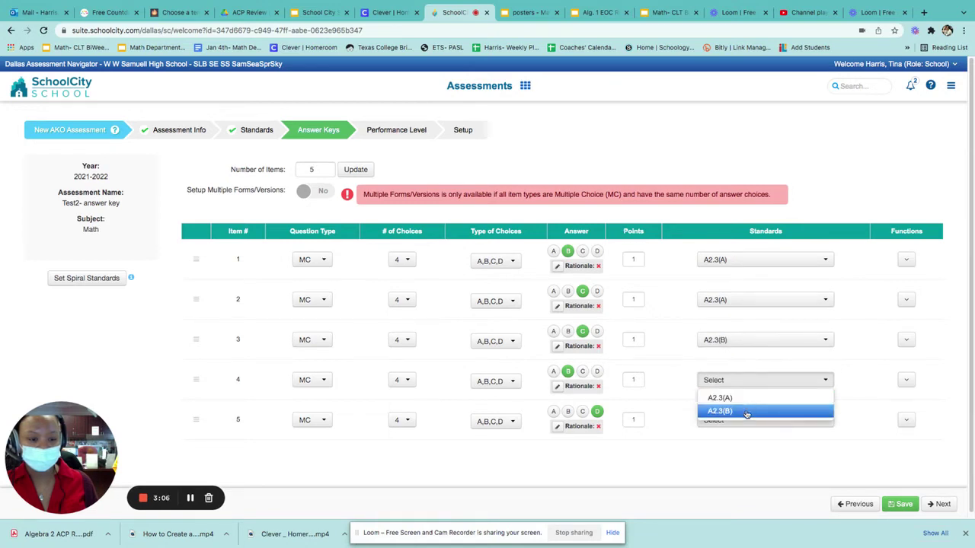
click(746, 411)
click(753, 426)
click(760, 451)
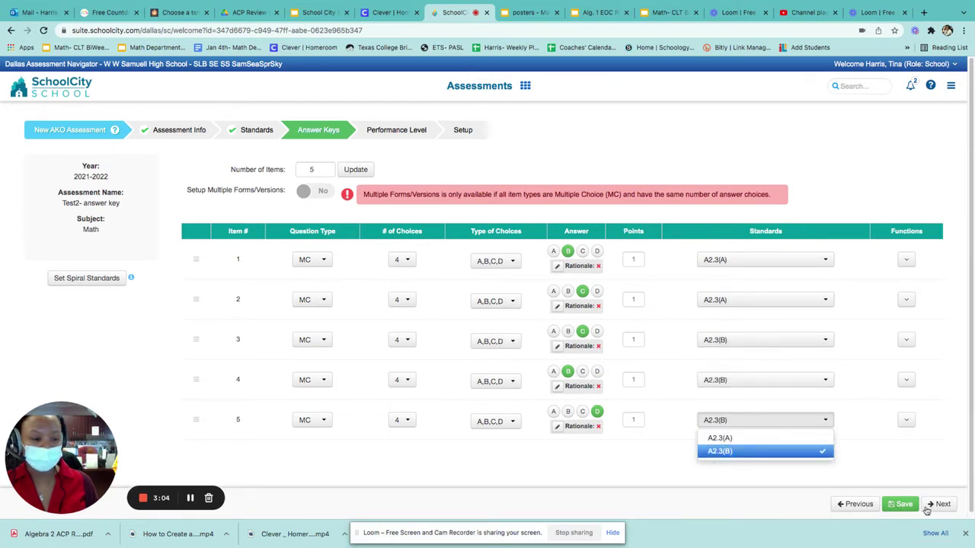
click(888, 468)
- Apply the ACP performance level template: Did Not Pass 0%, C 70%, B 80%, A 90%
click(940, 503)
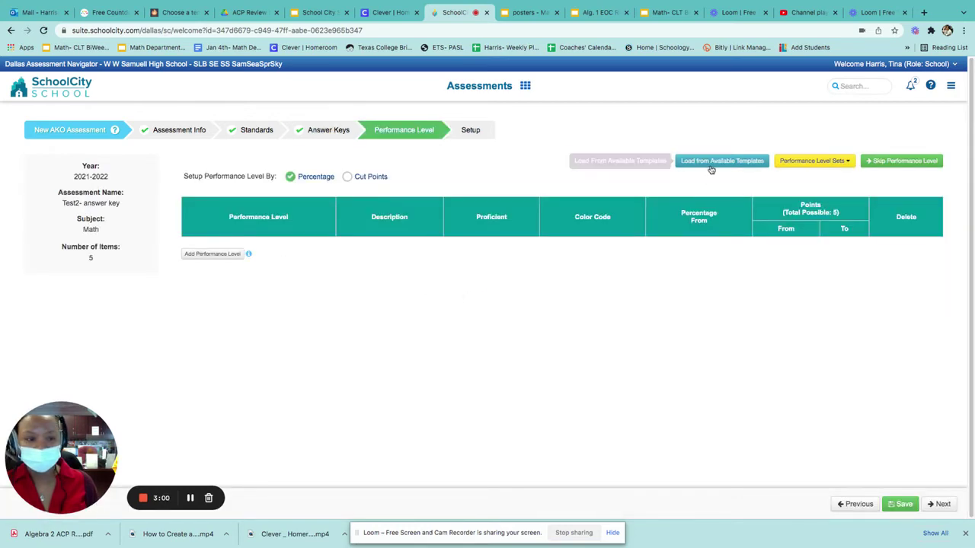
click(710, 164)
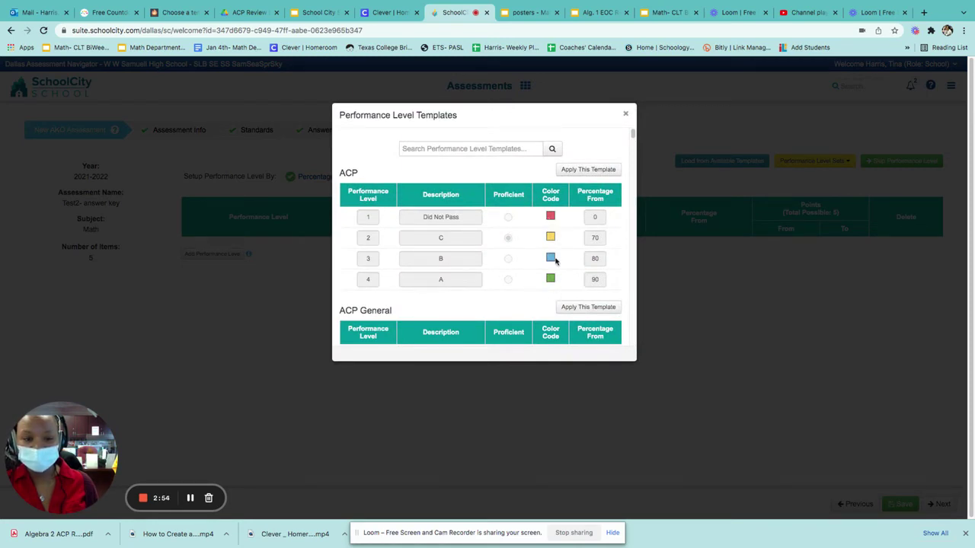
click(583, 170)
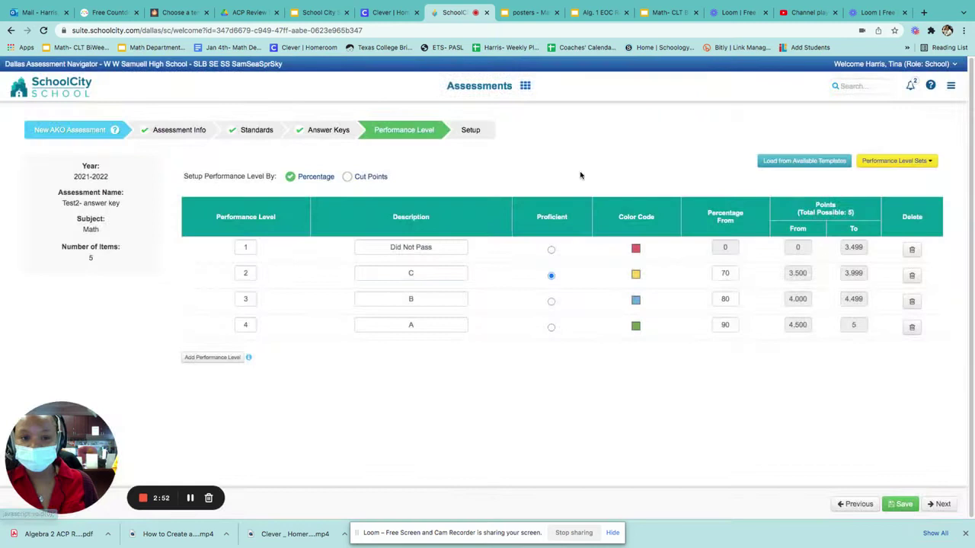
- On the Setup step, upload the Algebra 2 ACP Review Packet PDF as the student assessment
click(938, 507)
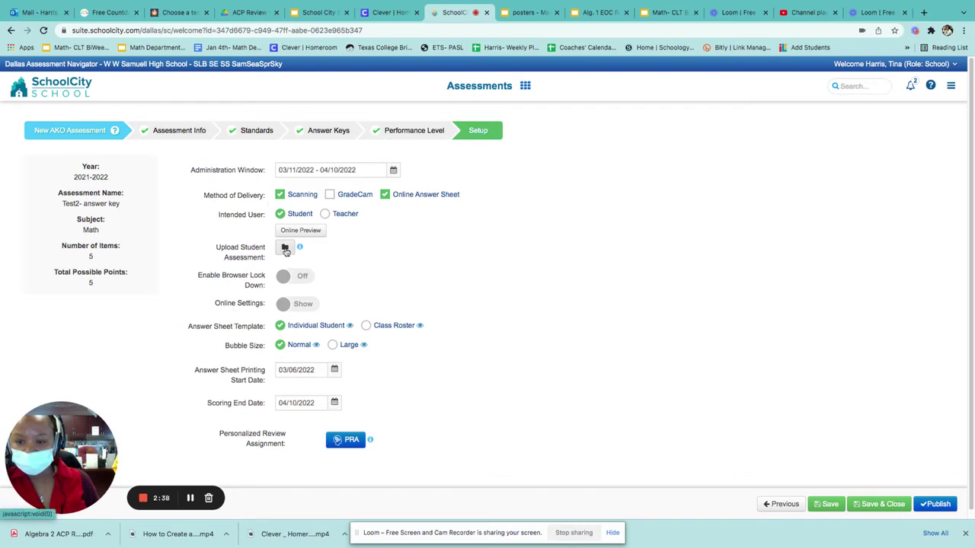
click(285, 249)
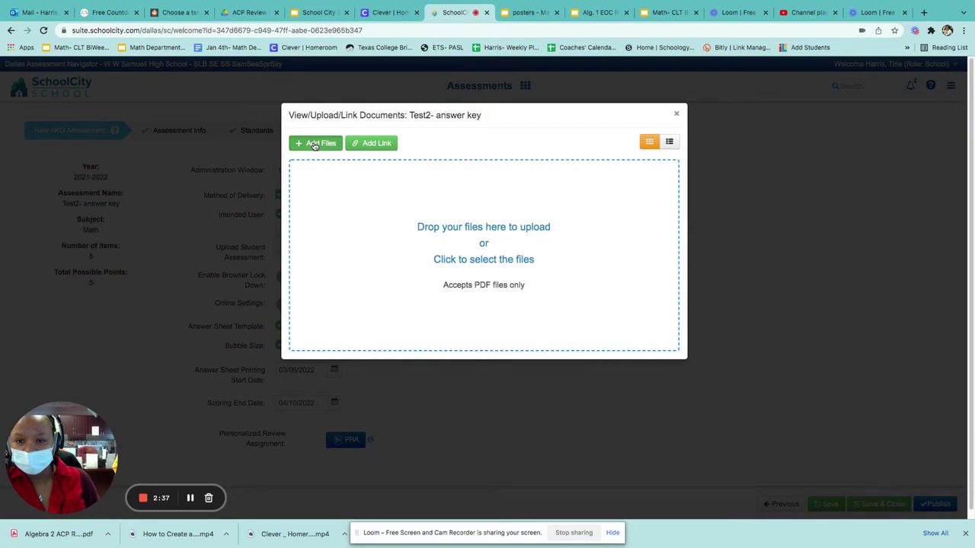
click(314, 144)
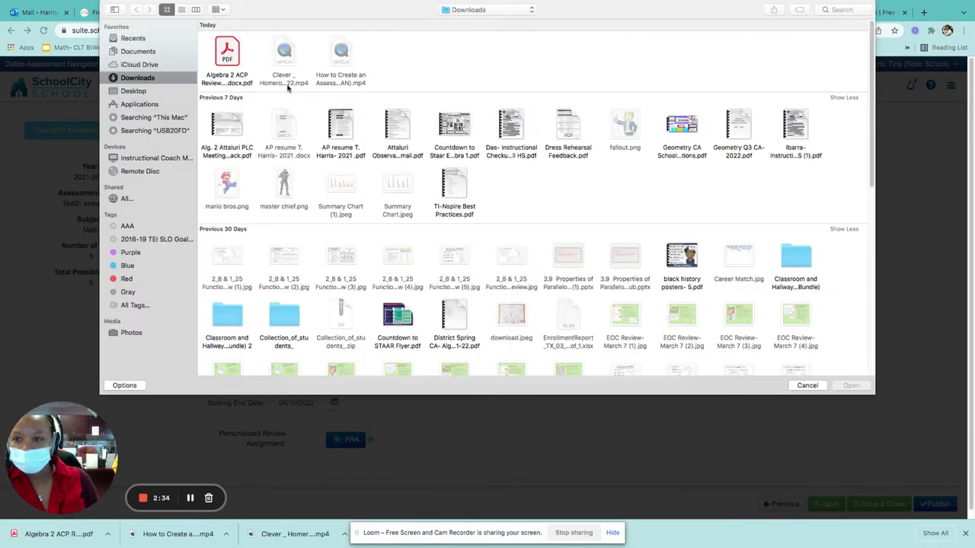
click(226, 52)
click(851, 385)
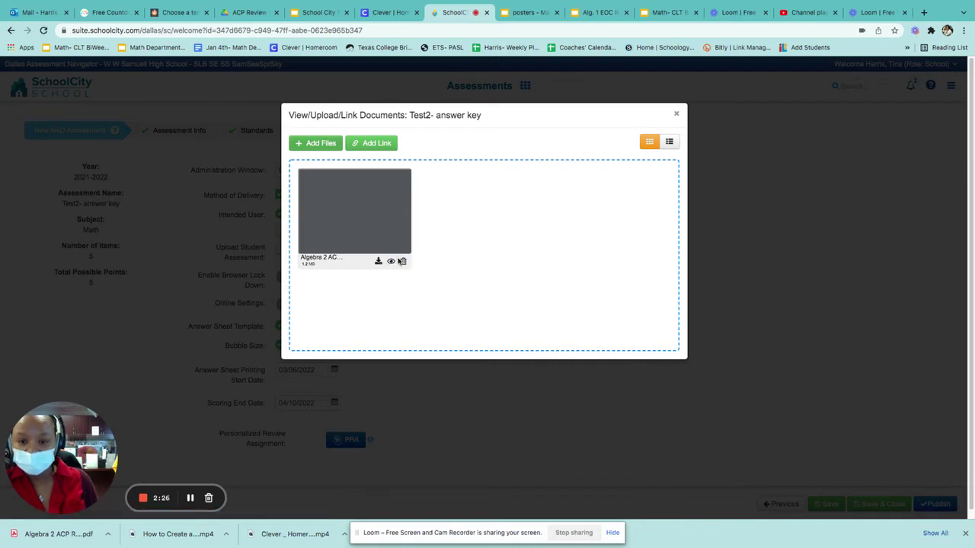
- Preview the uploaded PDF, then close the preview and documents windows
click(391, 261)
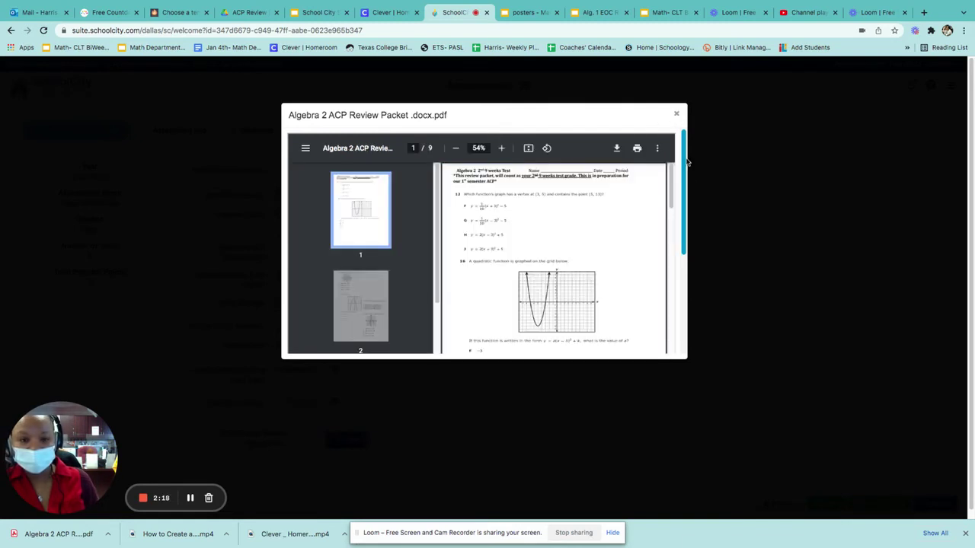
drag(686, 178, 678, 134)
click(675, 114)
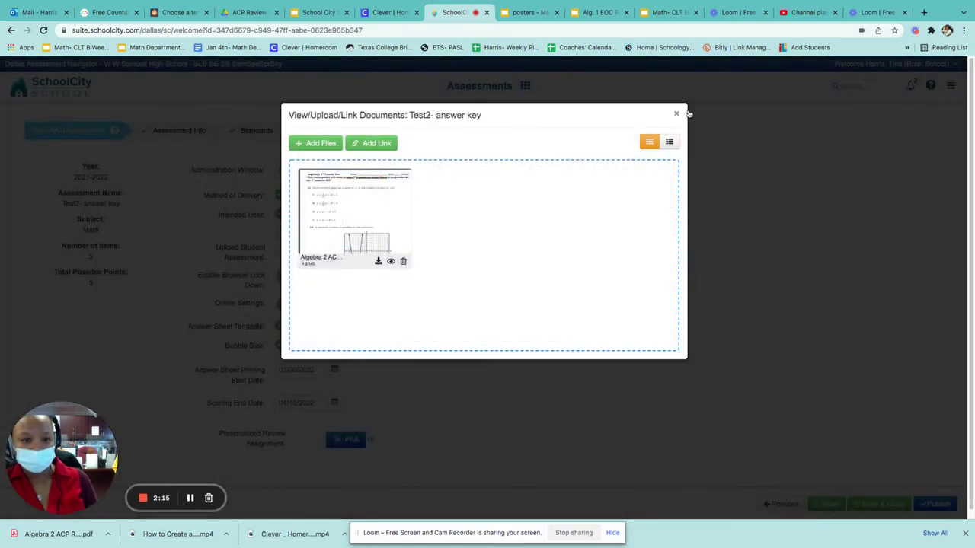
click(676, 112)
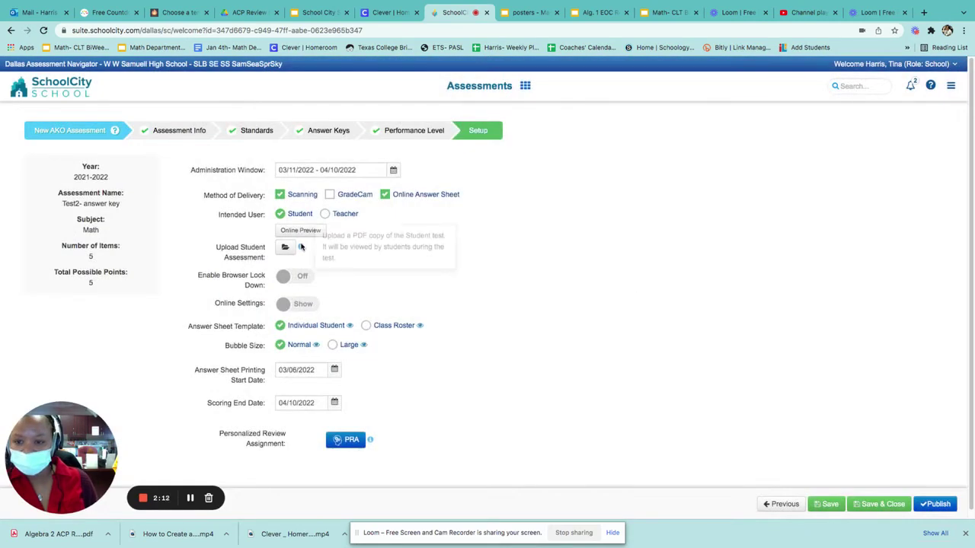
- Enable online settings with Display Timer, STAAR Test Mode Yes, and Advanced and Scientific calculators
click(290, 308)
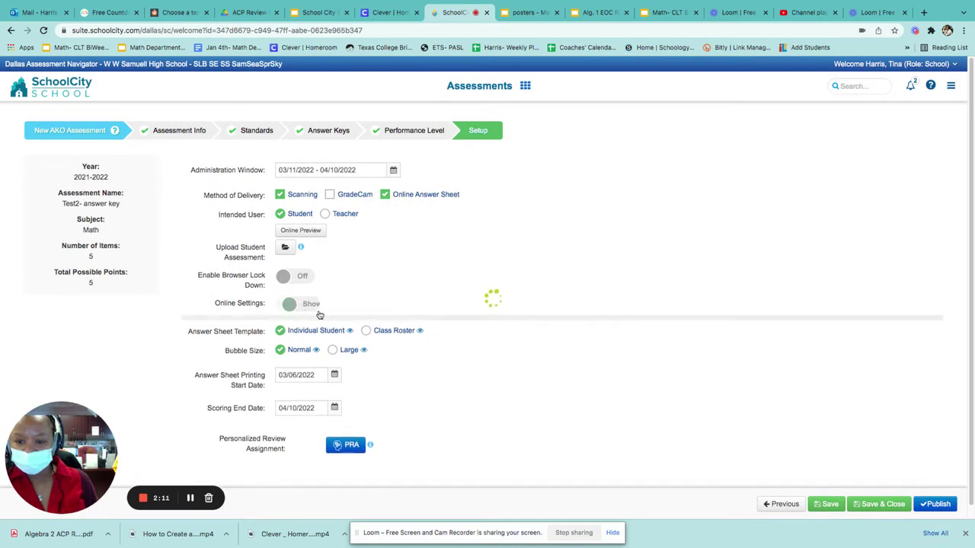
scroll(743, 357, down, 5)
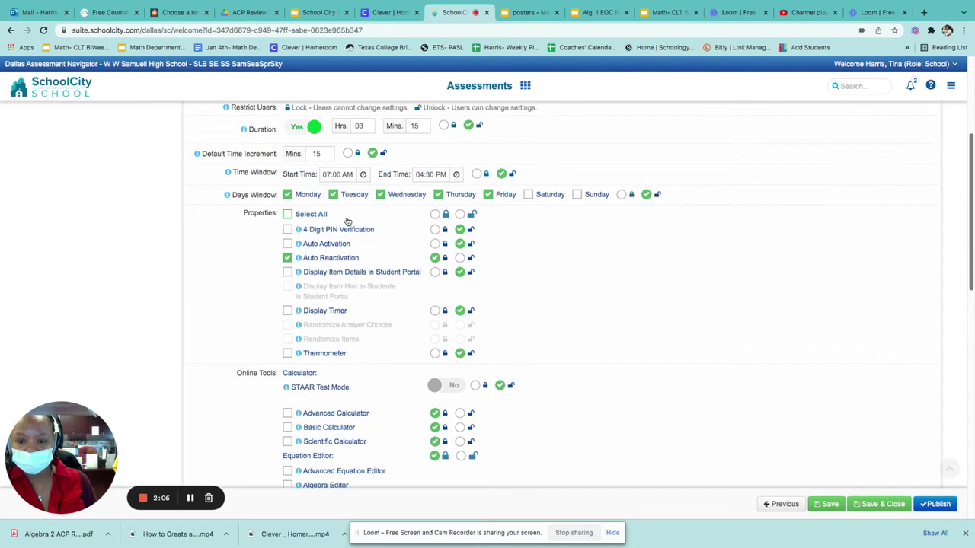
click(287, 311)
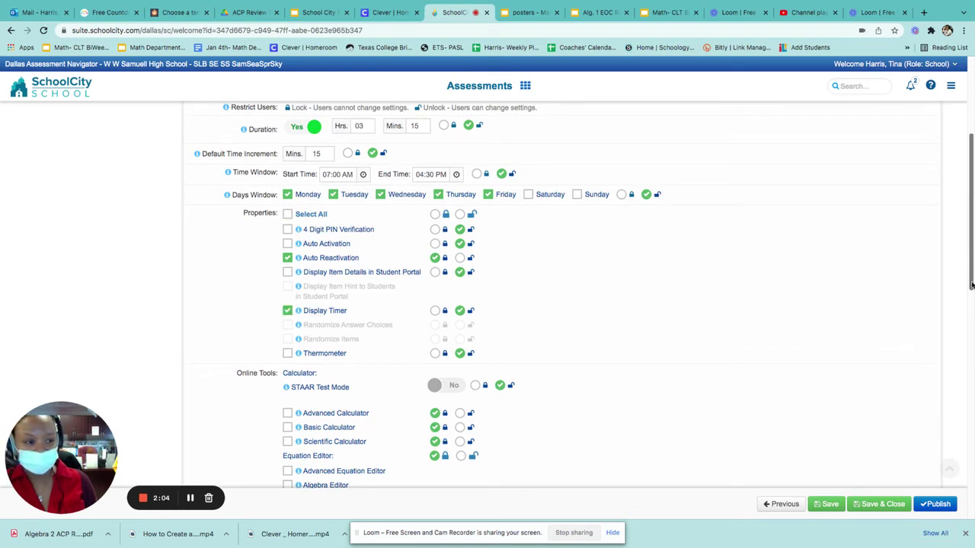
drag(971, 285, 971, 329)
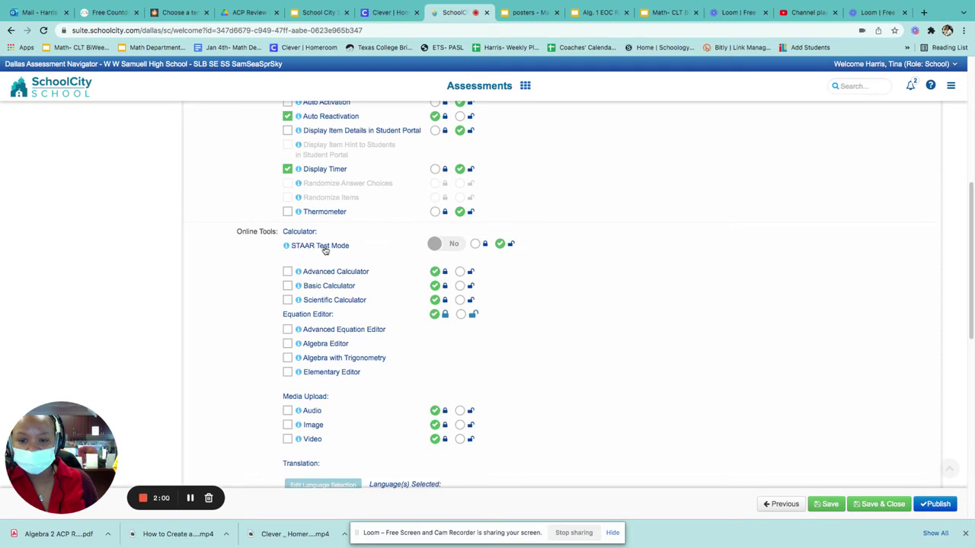
click(443, 244)
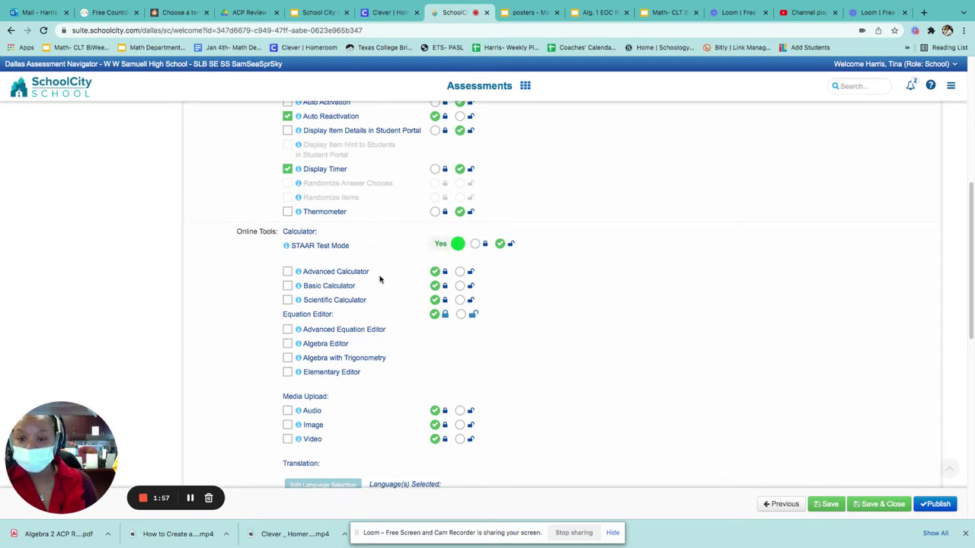
click(287, 272)
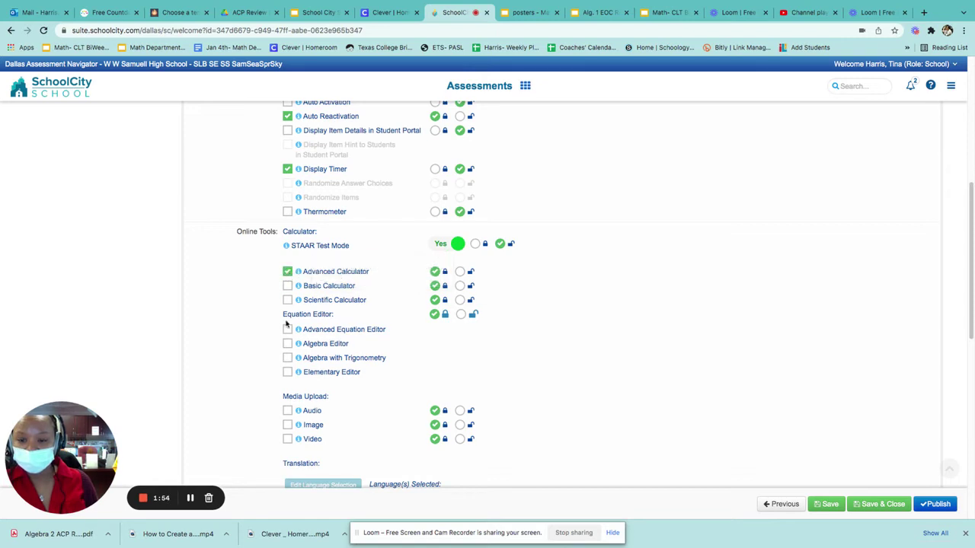
click(287, 300)
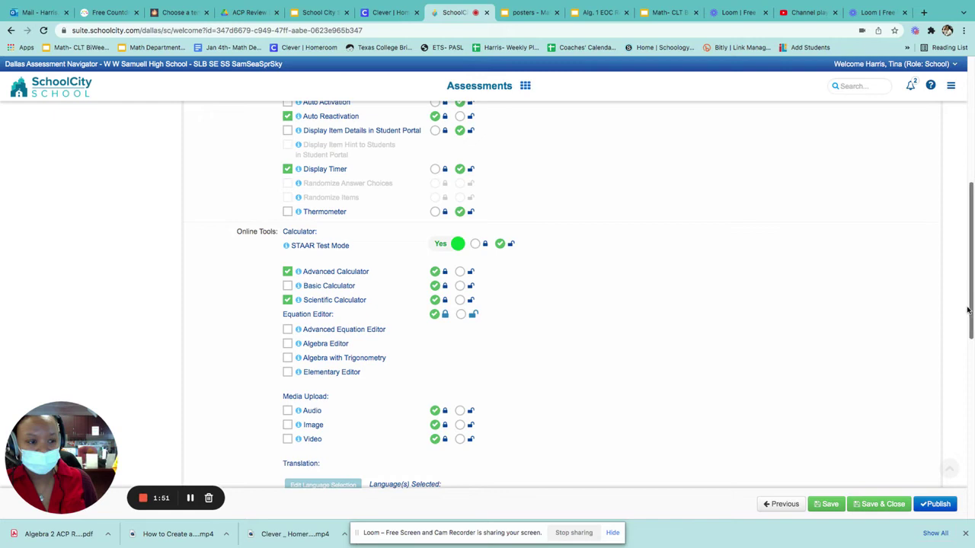
drag(969, 311, 969, 430)
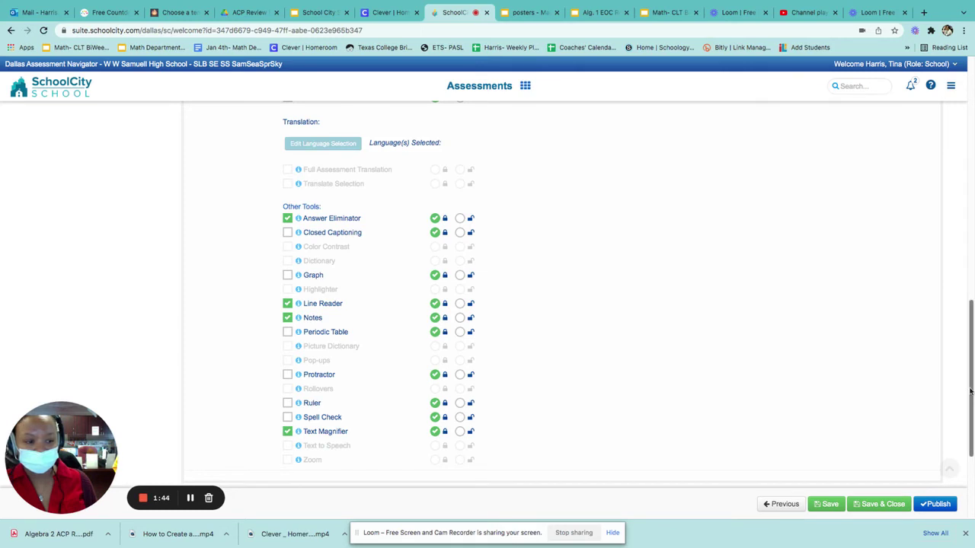
scroll(564, 304, down, 5)
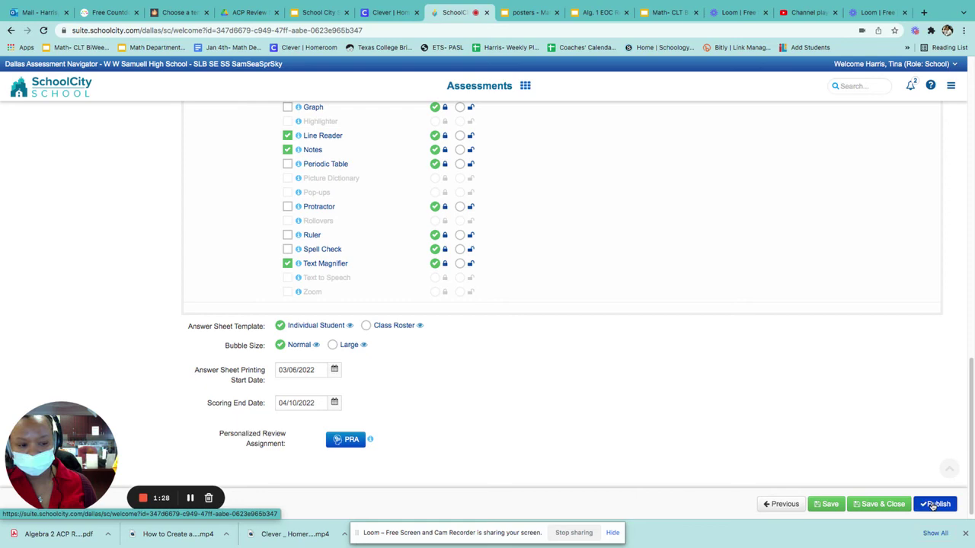
- Publish 'Test2- answer key' and choose 'No thank you, I'm Done' to skip advanced scheduling
click(932, 506)
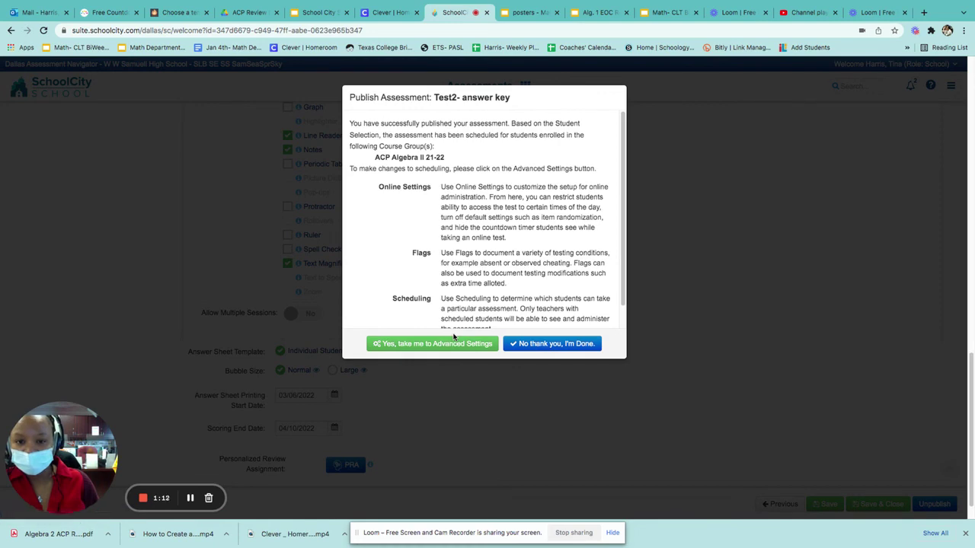
click(540, 338)
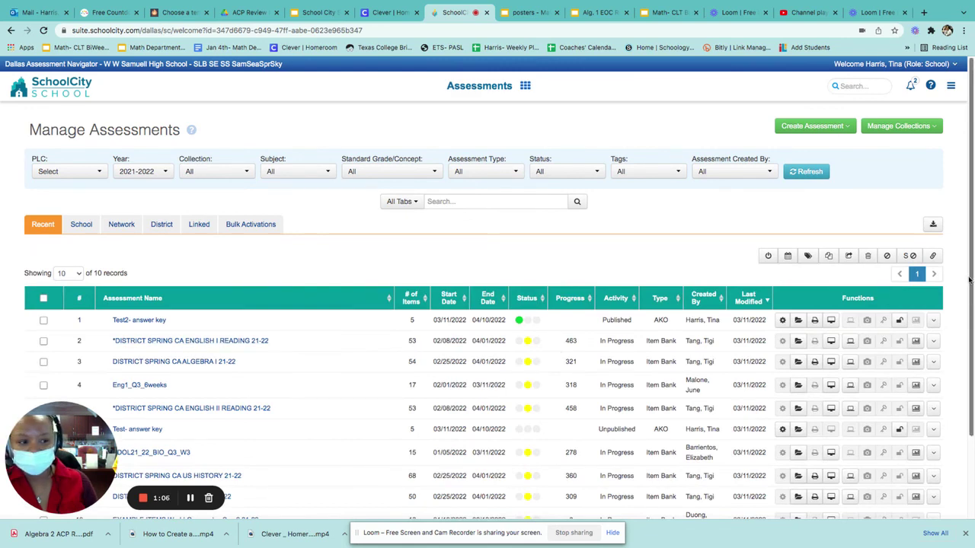
scroll(969, 281, down, 3)
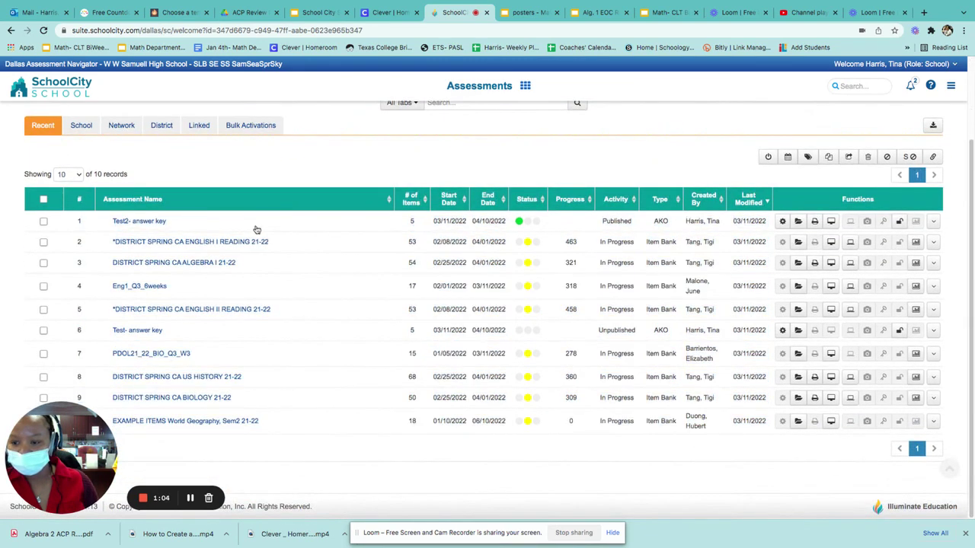